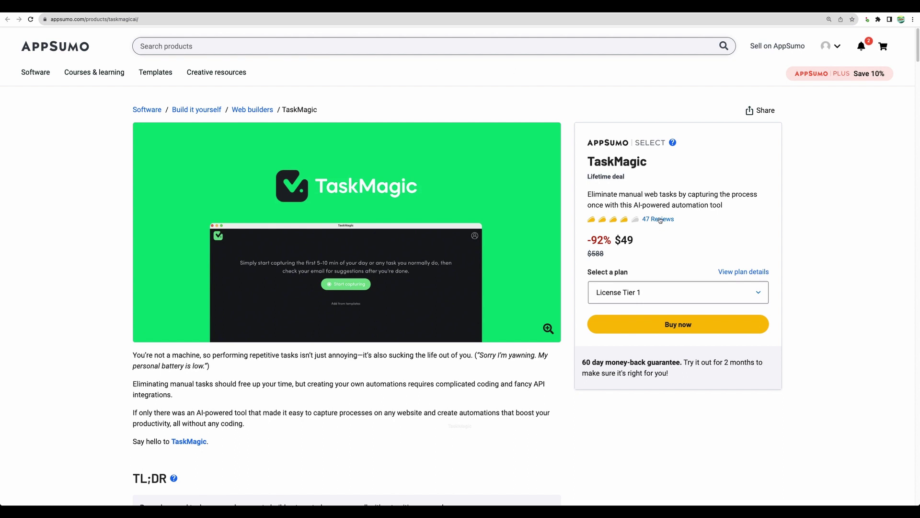
Step: Scroll to TaskMagic's Plans & features and the $49, $99 and $249 license tier cards
scroll(375, 214, "down", 10)
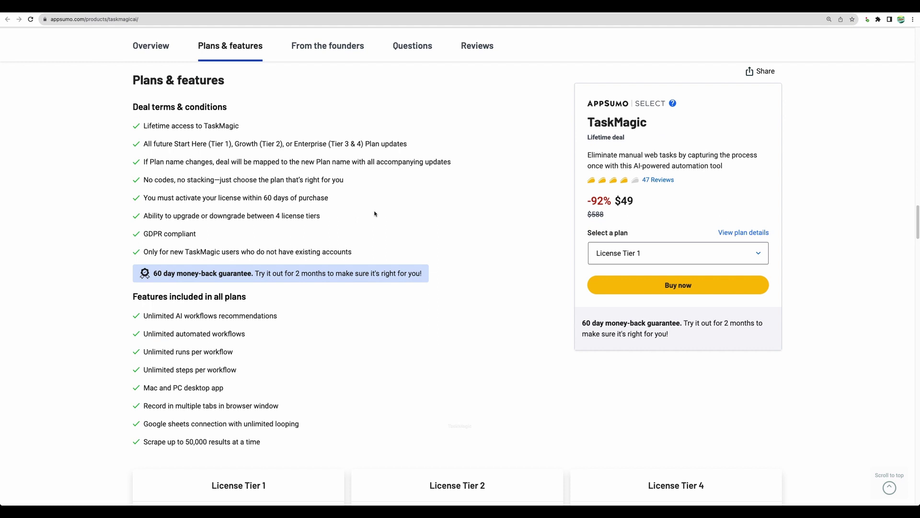
scroll(375, 214, "down", 3)
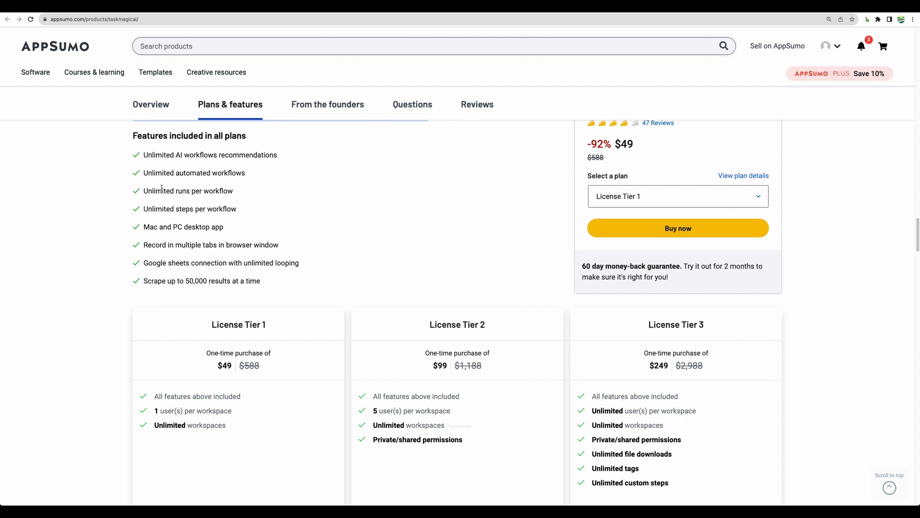
left_click_drag(157, 191, 212, 212)
left_click(213, 212)
scroll(151, 179, "down", 2)
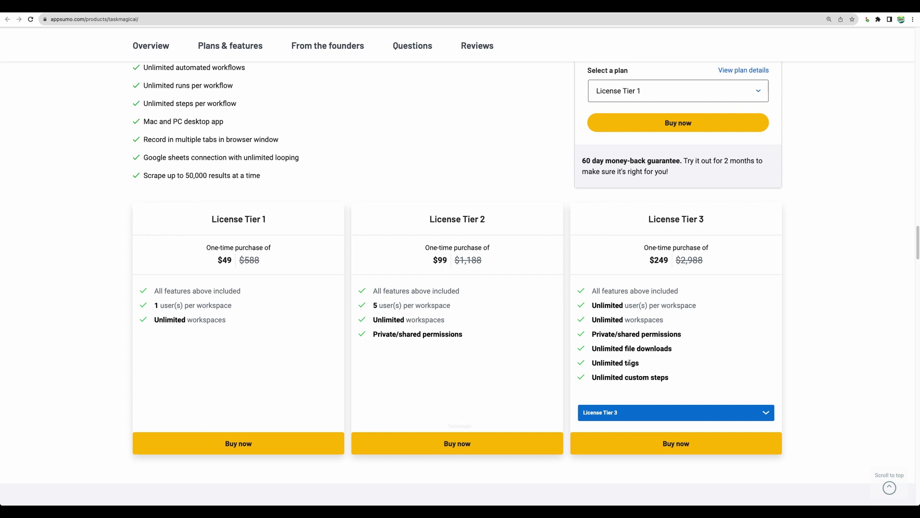
Step: Switch the third plan card to License Tier 4 at $399
left_click(642, 413)
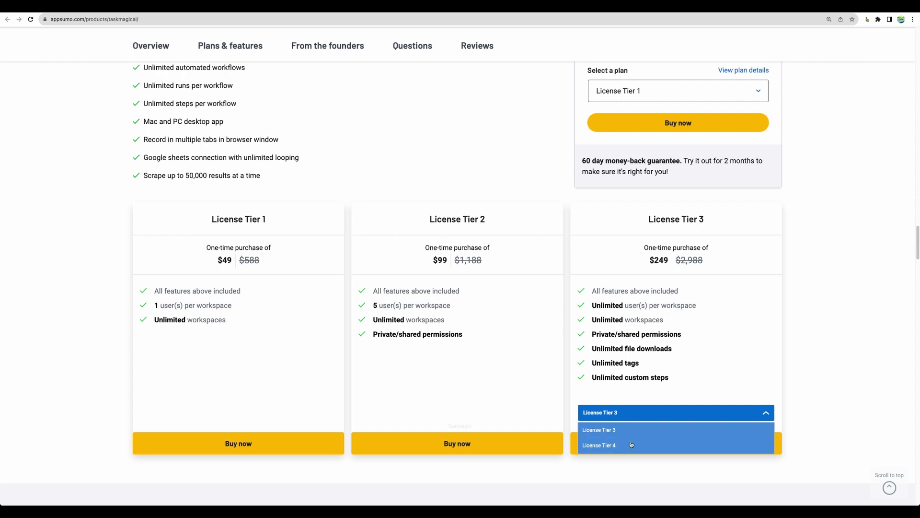
left_click(631, 444)
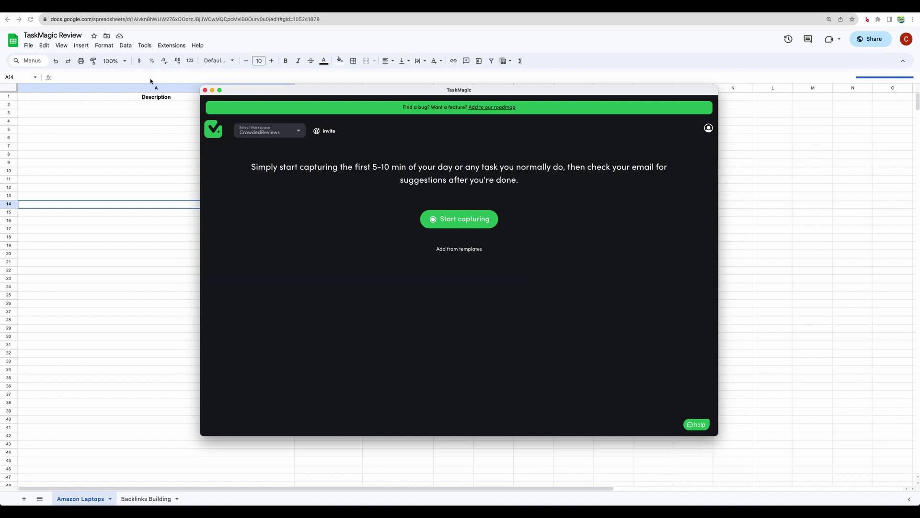
Step: Start capturing a new TaskMagic automation in its recording browser
left_click_drag(319, 92, 324, 90)
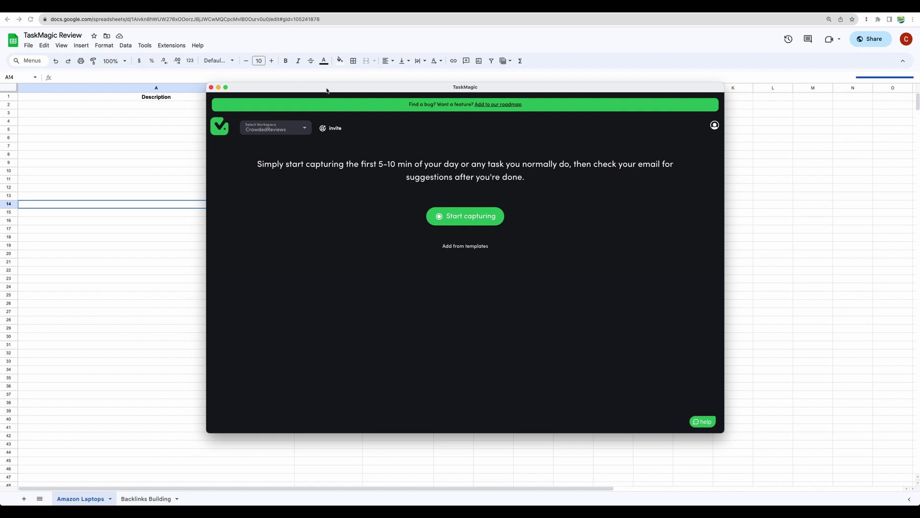
left_click(466, 218)
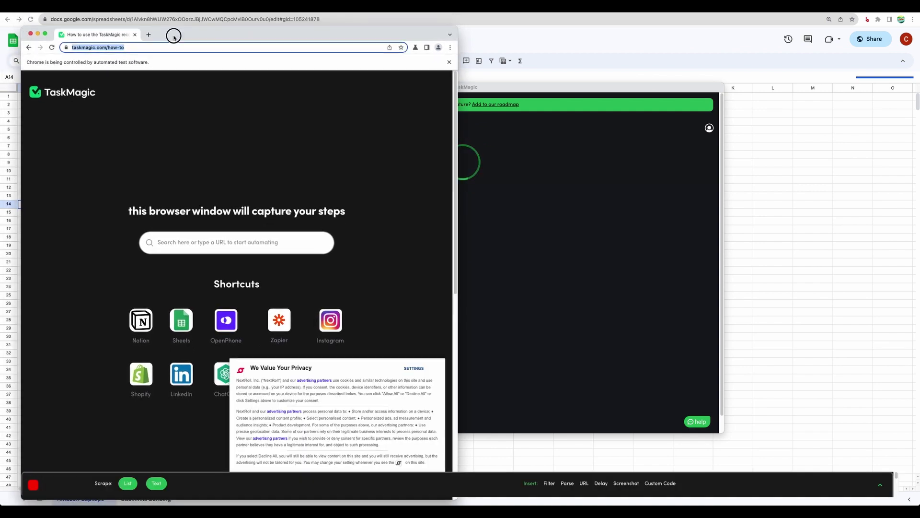
Step: Go to amazon.com and search for 'best laptop 2023'
left_click(171, 37)
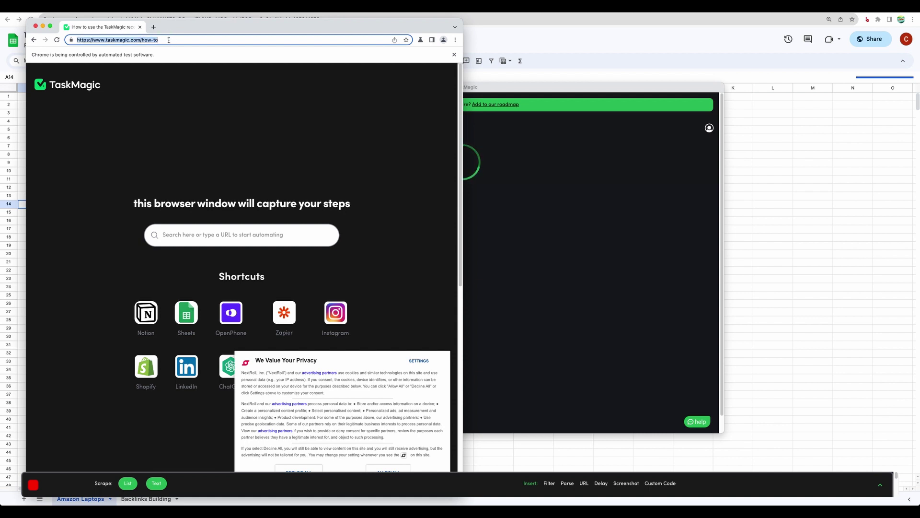
type("amazon.c")
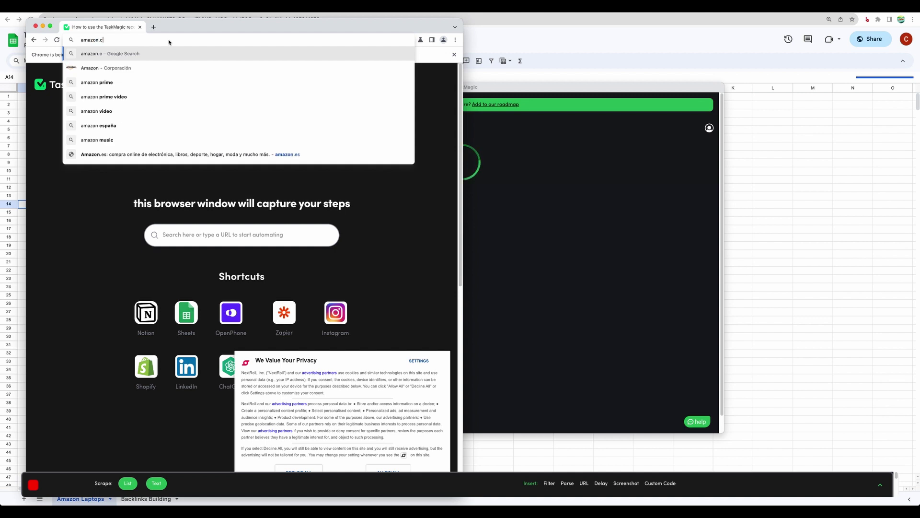
type("om")
key("Return")
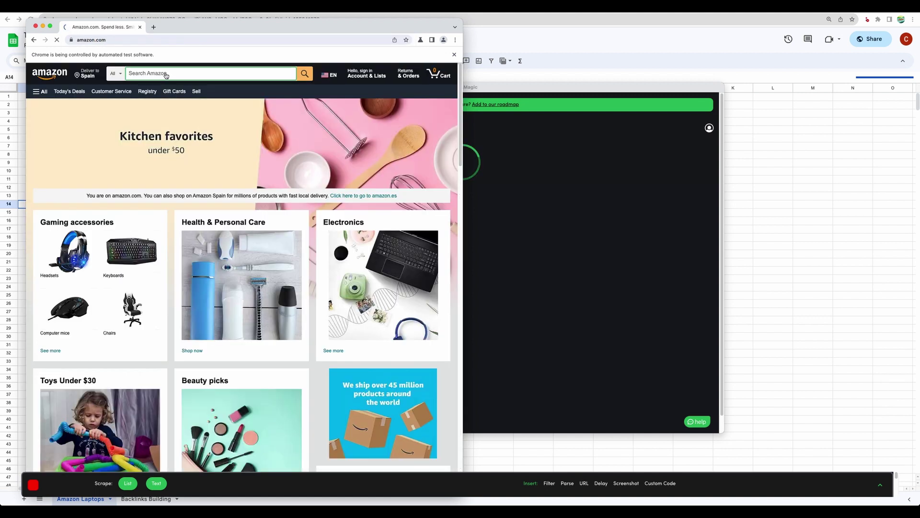
left_click(166, 76)
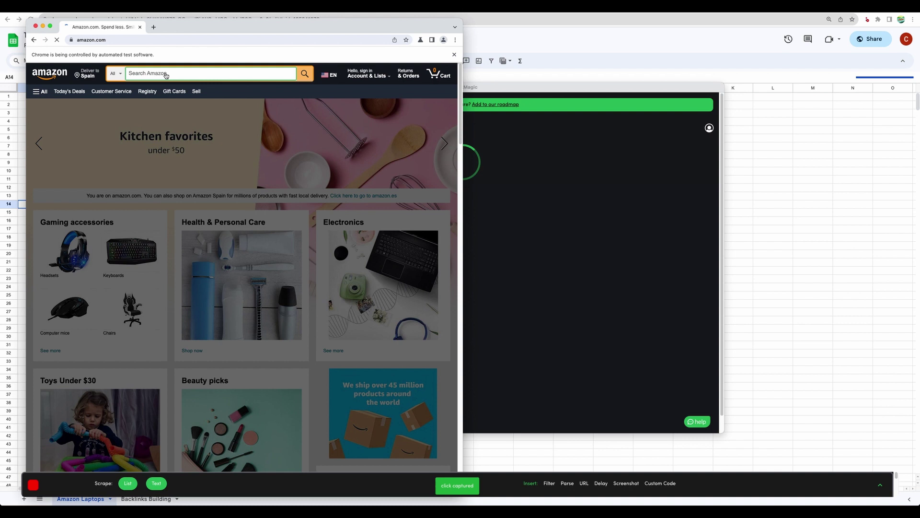
type("best laptop 2023")
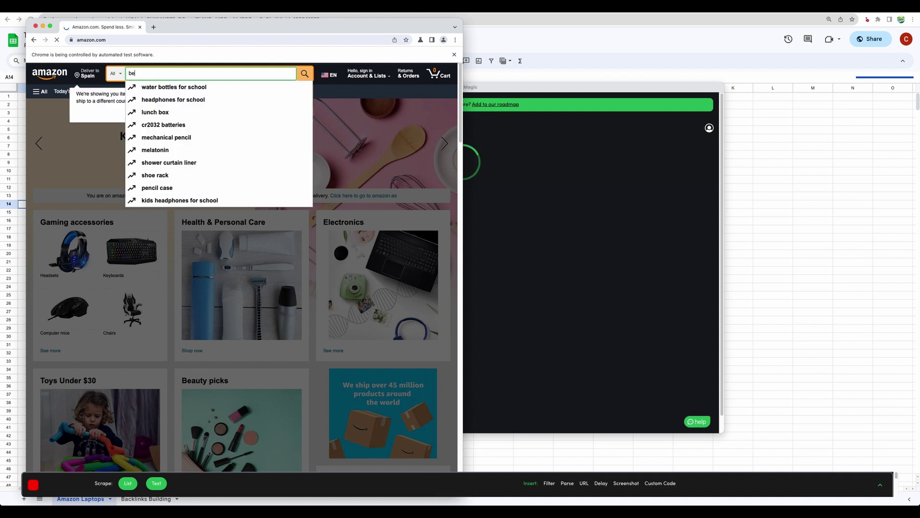
left_click(305, 75)
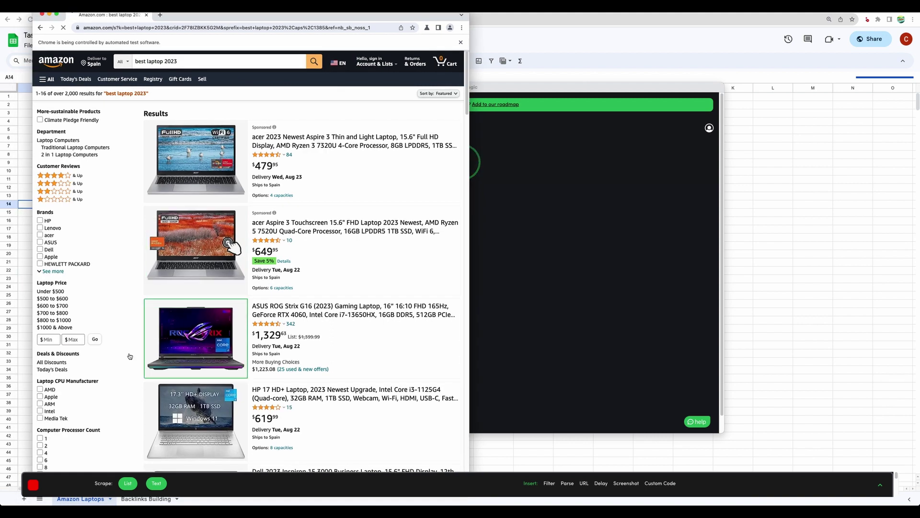
Step: Scrape the laptop product titles into Column A as text, using the first two results
left_click(128, 484)
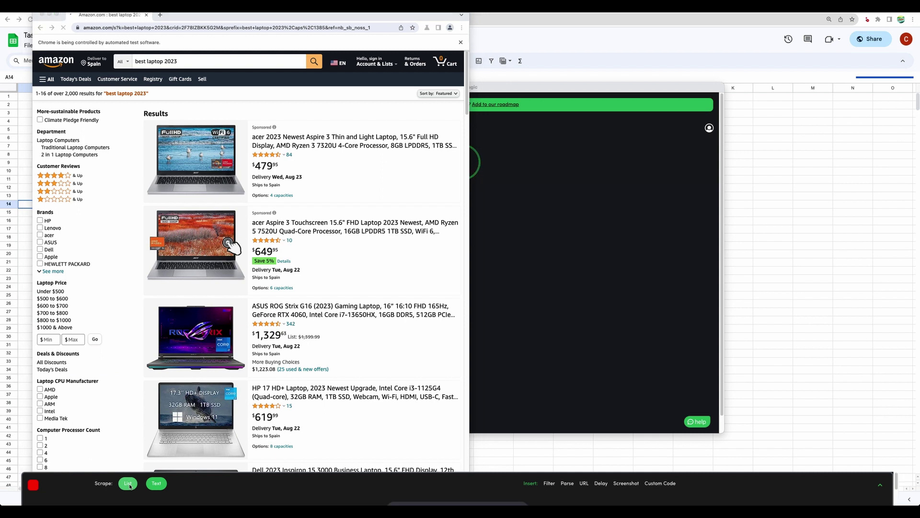
left_click(264, 141)
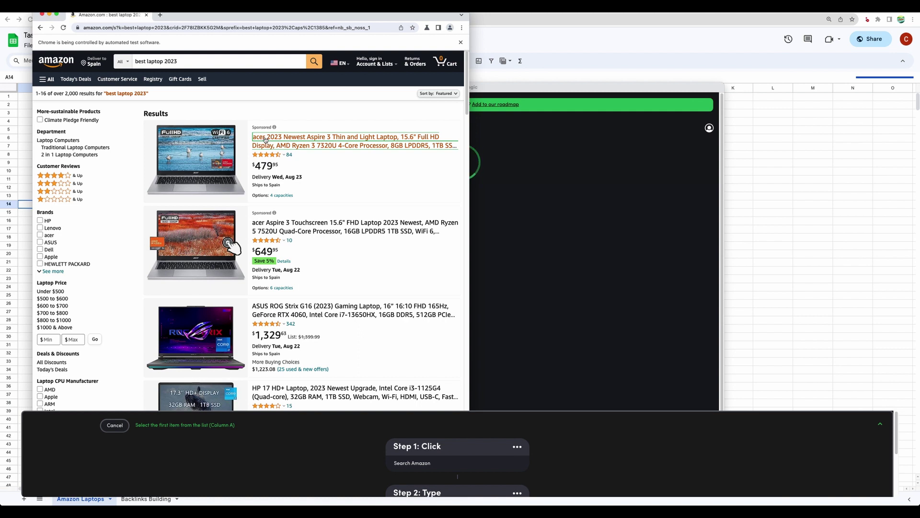
left_click(266, 140)
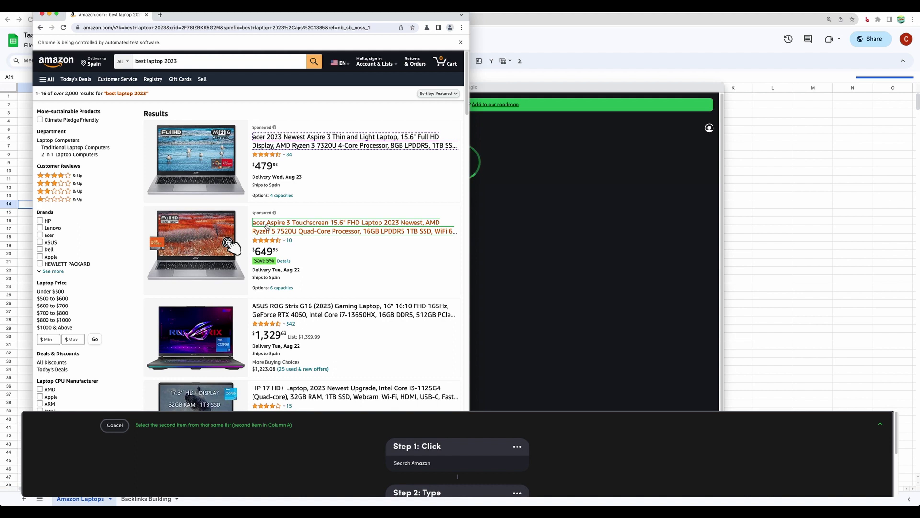
left_click(267, 226)
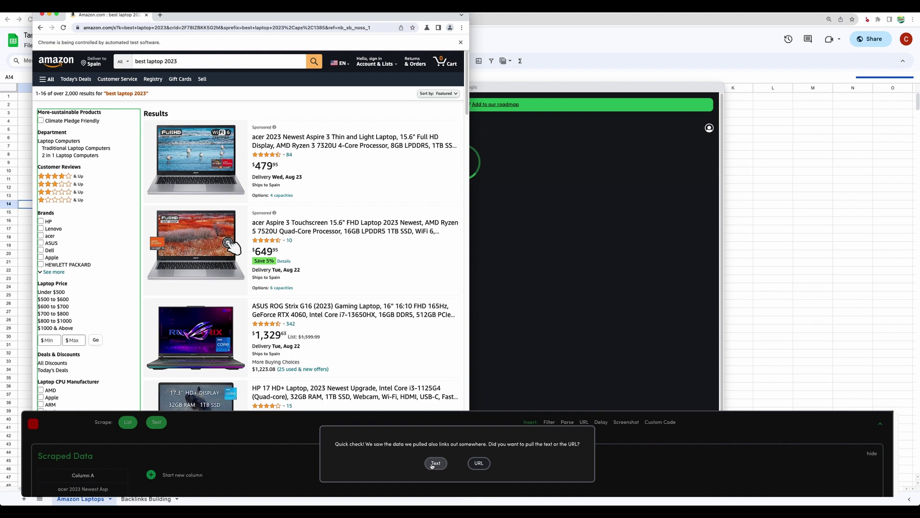
left_click(434, 463)
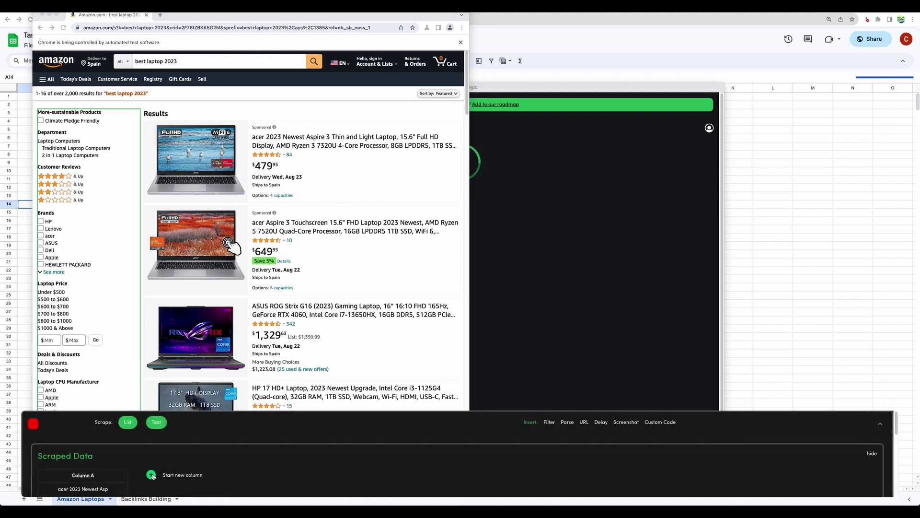
Step: Add Column B with the laptop prices ($479, $649) scraped as text
left_click(152, 475)
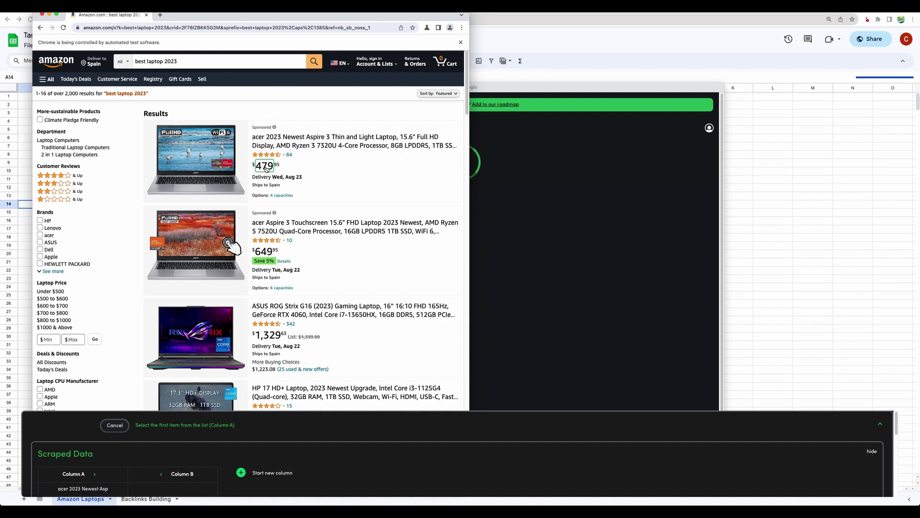
left_click(265, 166)
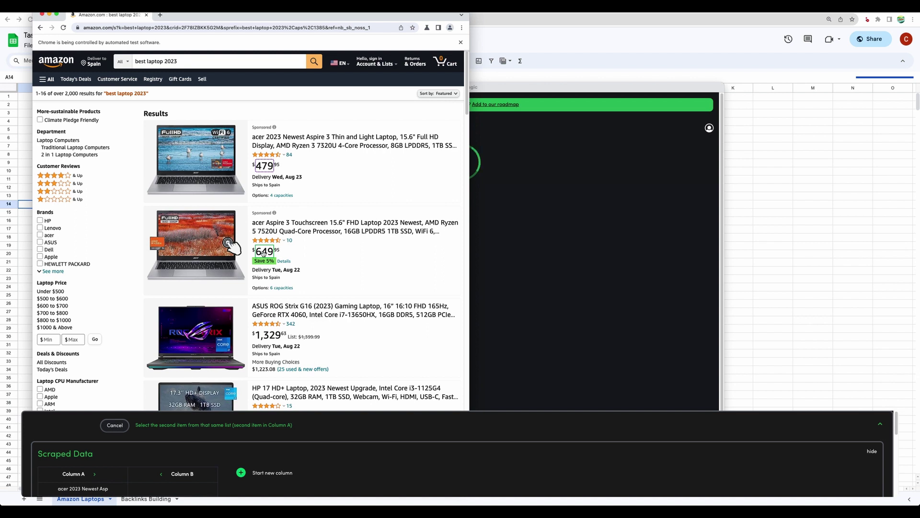
left_click(263, 253)
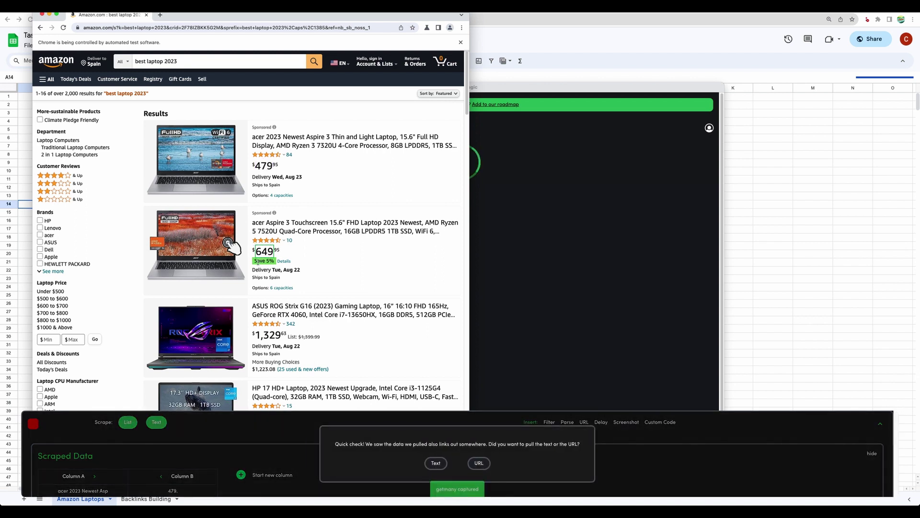
left_click(437, 464)
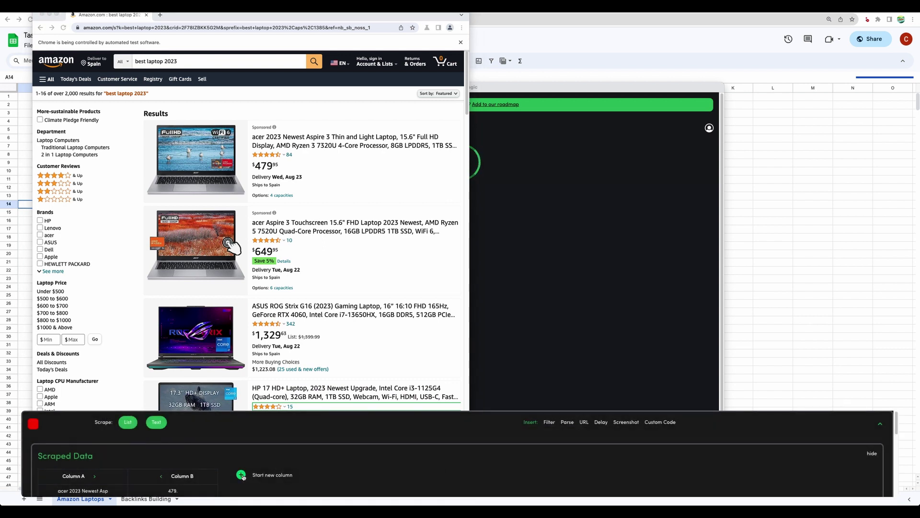
Step: Add Column C scraping the product links as URLs from the laptop images
left_click(241, 475)
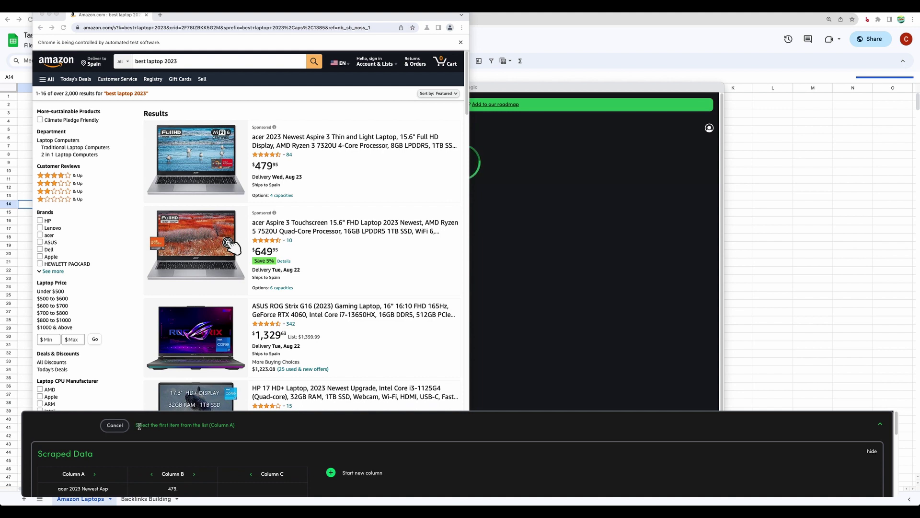
left_click(204, 151)
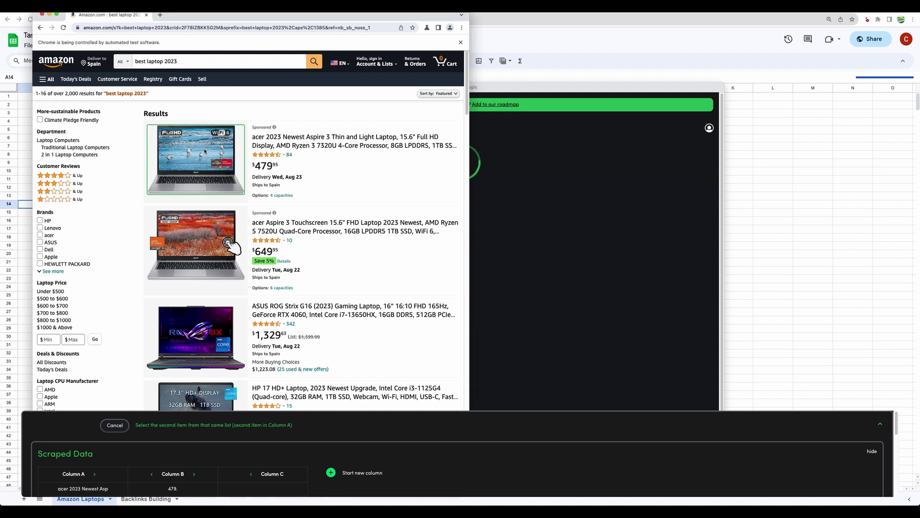
left_click(200, 240)
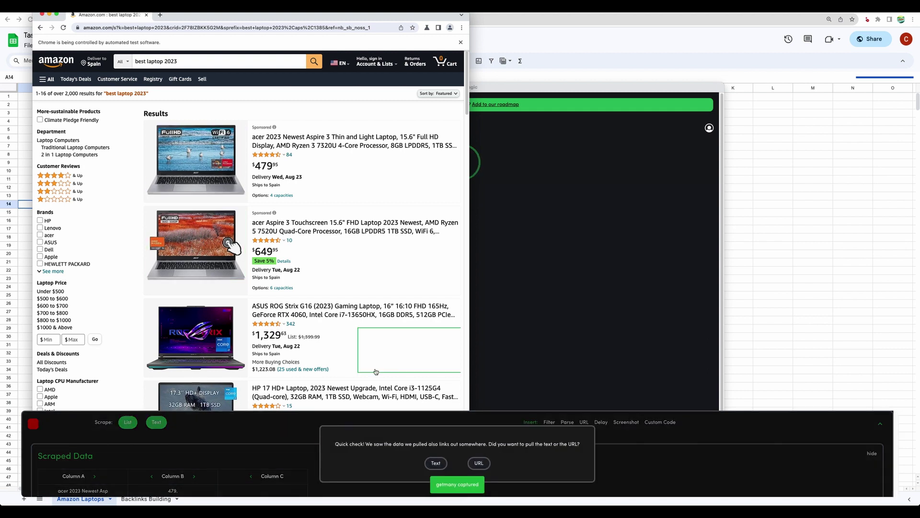
left_click(479, 463)
scroll(324, 445, "down", 1)
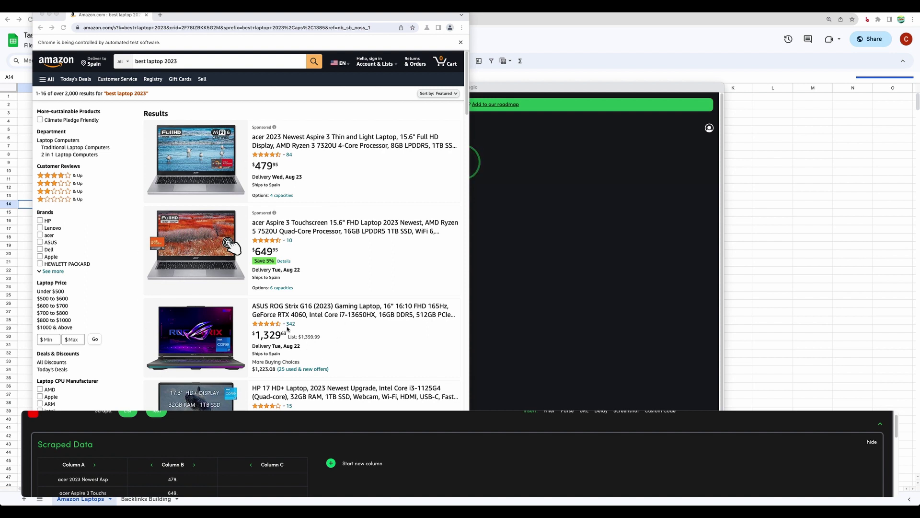
scroll(290, 330, "down", 8)
scroll(55, 427, "up", 1)
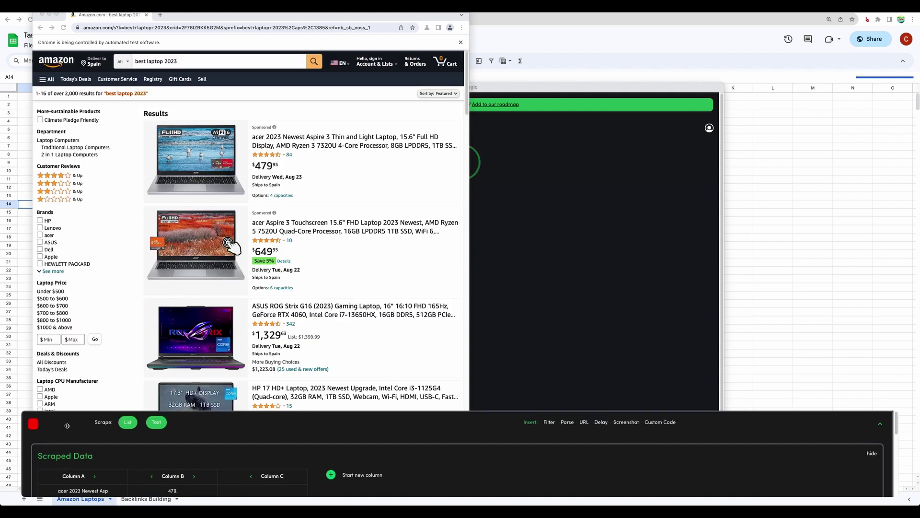
Step: Stop recording so the captured steps are saved as an automation
left_click(34, 425)
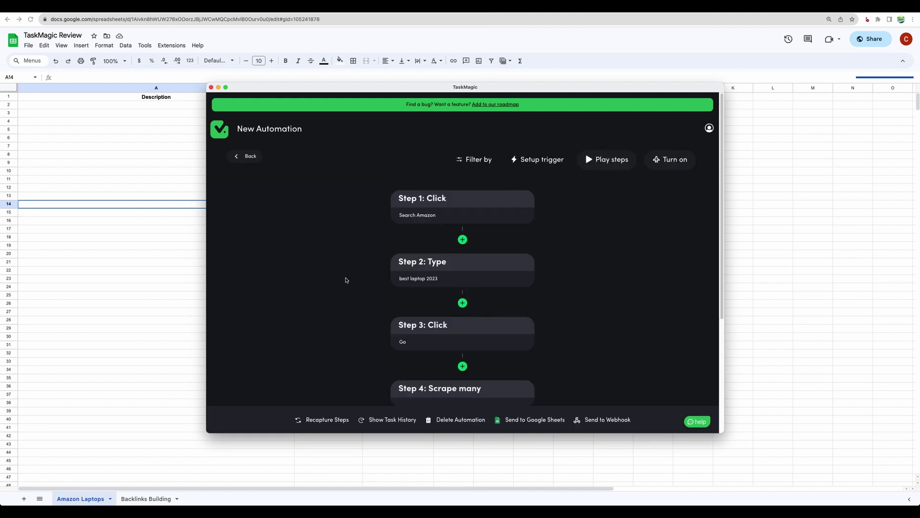
scroll(435, 253, "down", 5)
scroll(437, 254, "up", 5)
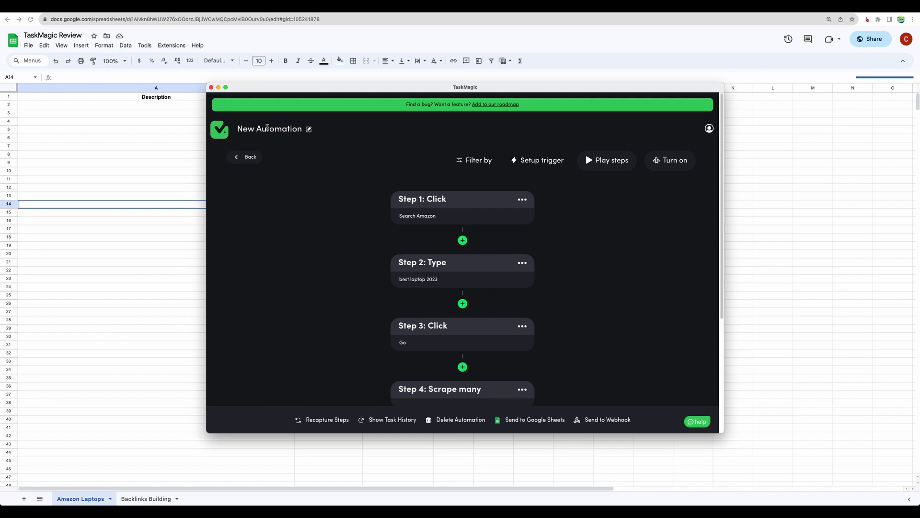
Step: Rename the automation to 'Amazon Laptop' and save the name
left_click(259, 127)
double_click(261, 128)
triple_click(262, 128)
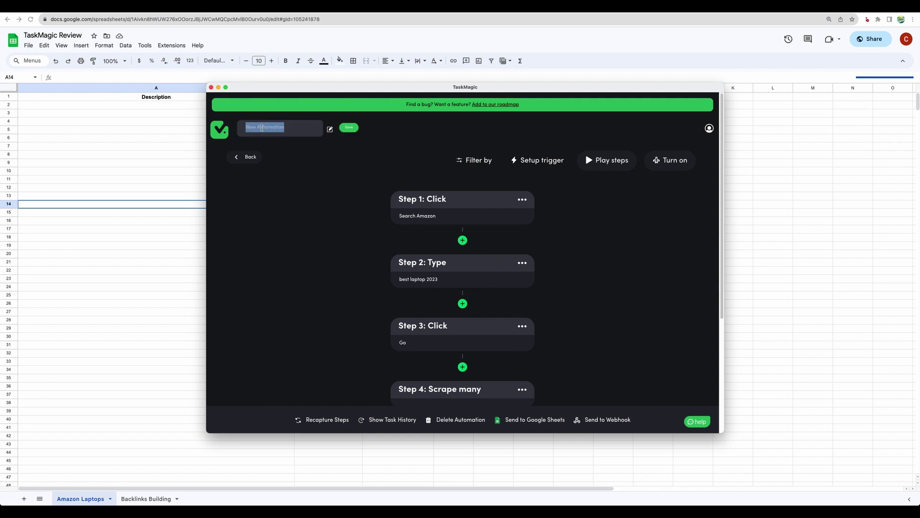
type("Amazon Laptop")
left_click(350, 128)
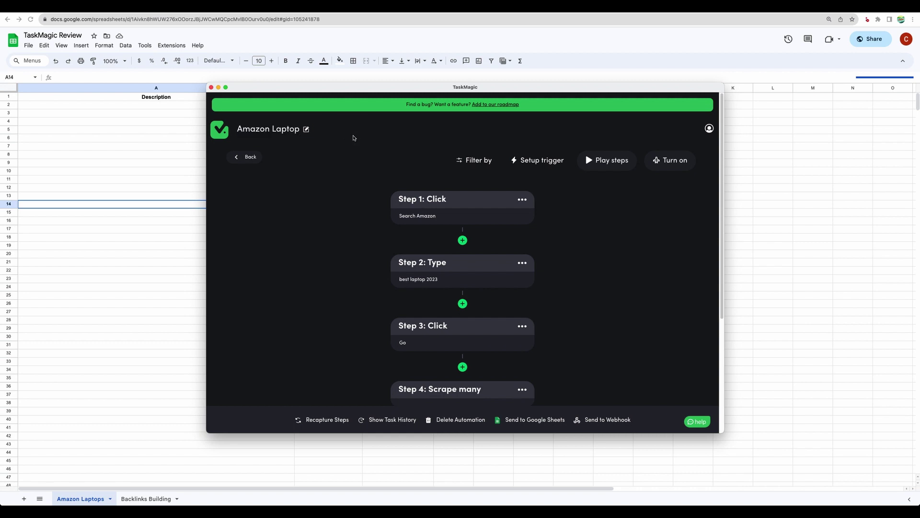
scroll(479, 310, "down", 4)
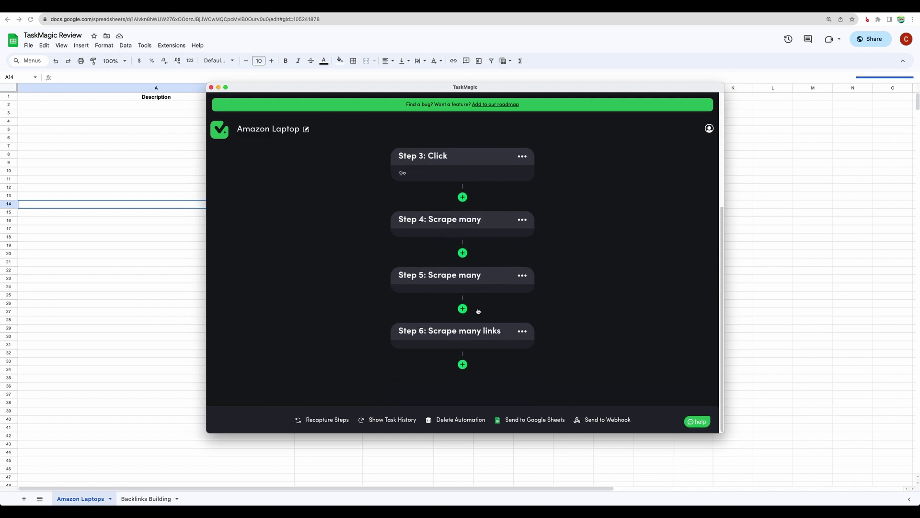
Step: Send the automation's results to the Amazon Laptops worksheet with Description, Price and Link headers
left_click(531, 423)
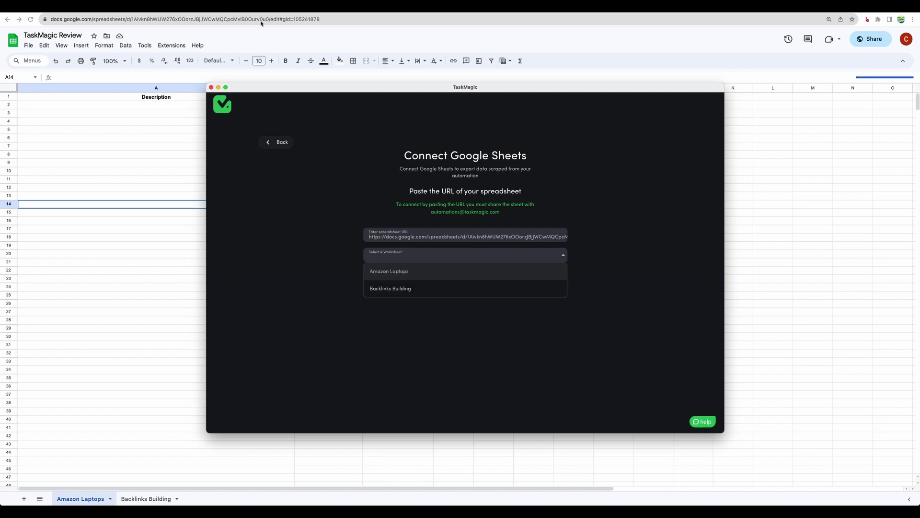
left_click(393, 272)
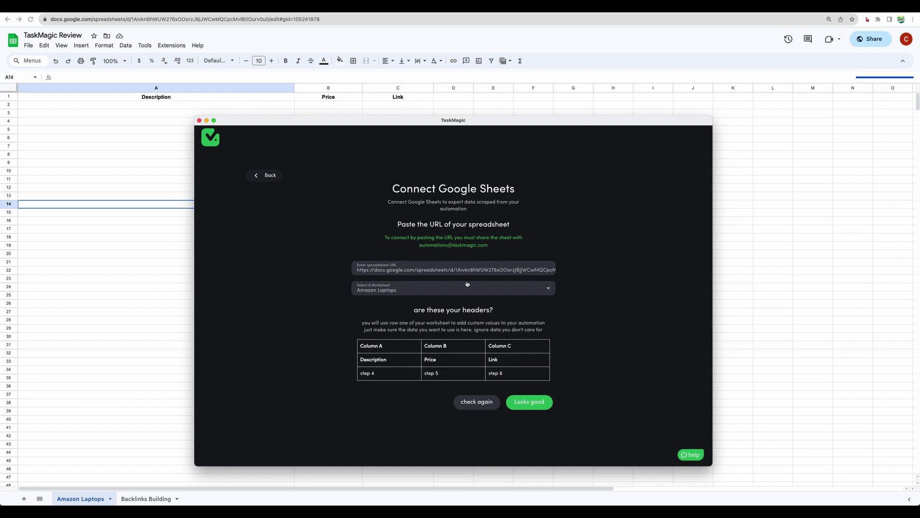
left_click(529, 401)
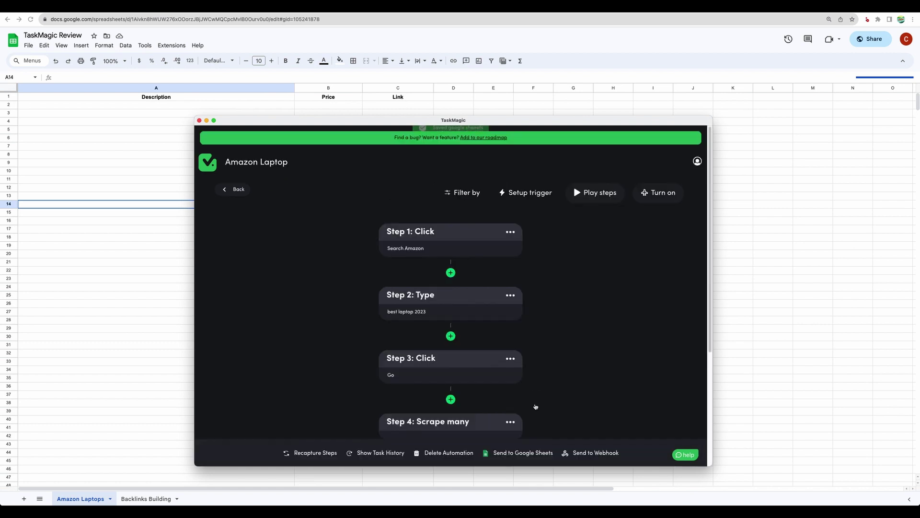
scroll(549, 329, "down", 5)
scroll(548, 330, "up", 5)
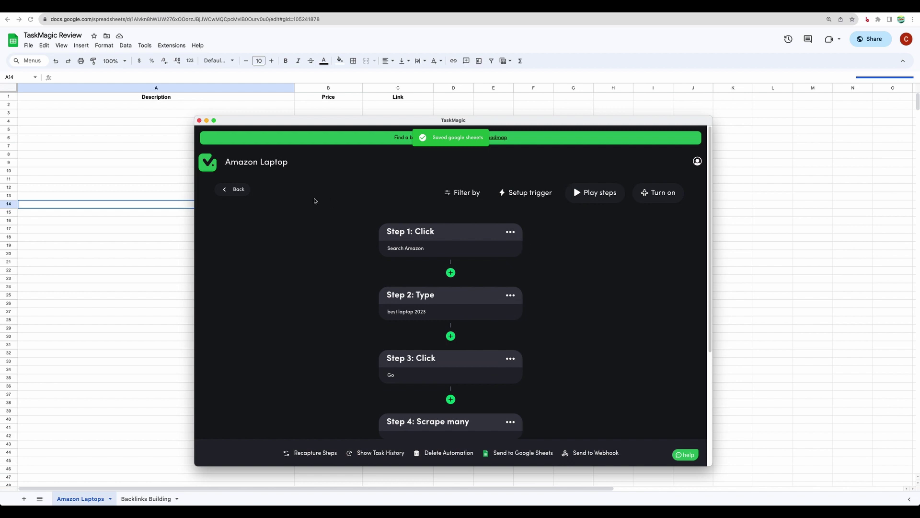
left_click(236, 189)
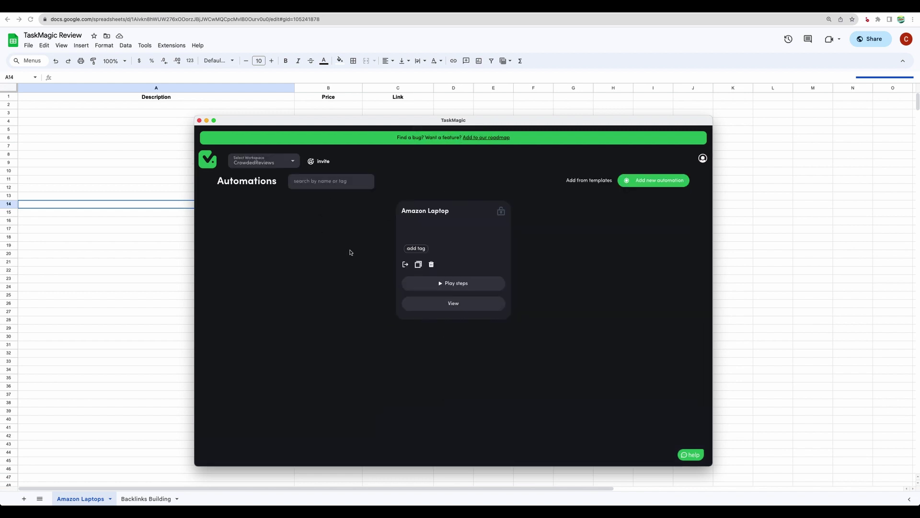
Step: Run the Amazon Laptop automation with the TaskMagic window moved out of the way
left_click_drag(493, 124, 547, 100)
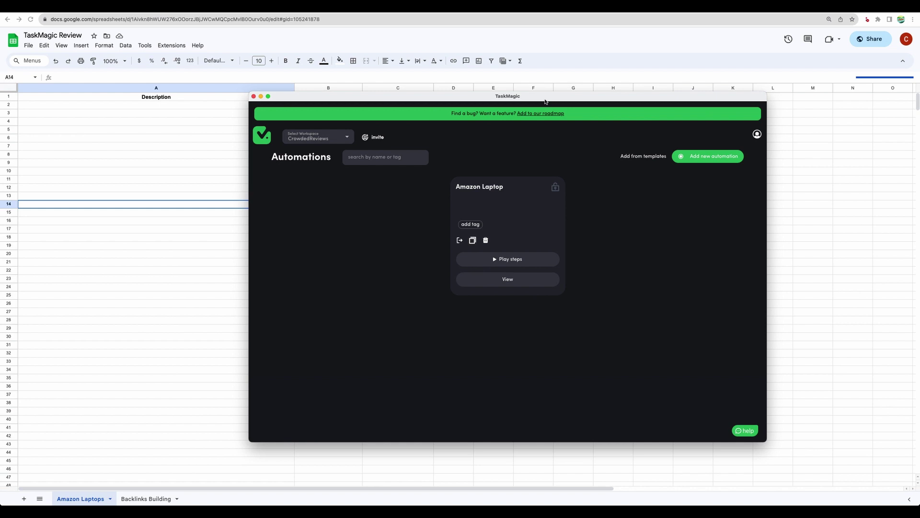
left_click(508, 261)
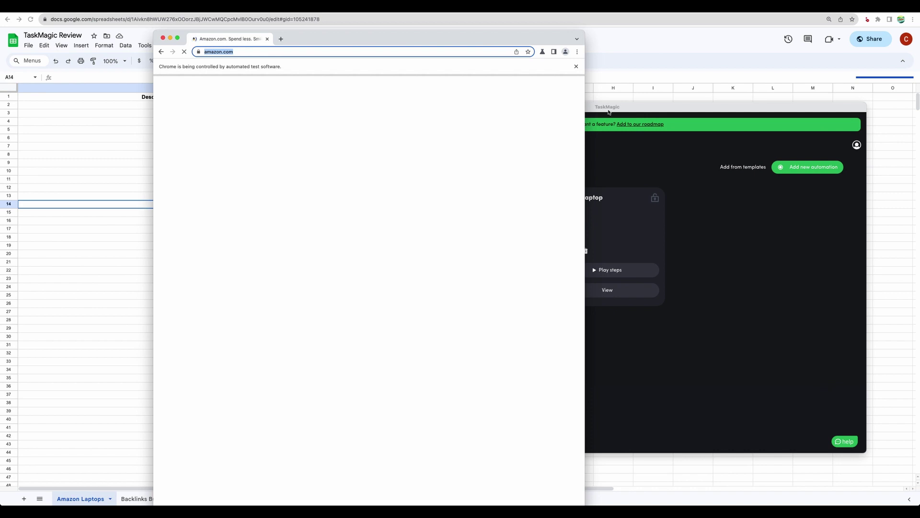
left_click_drag(568, 113, 662, 114)
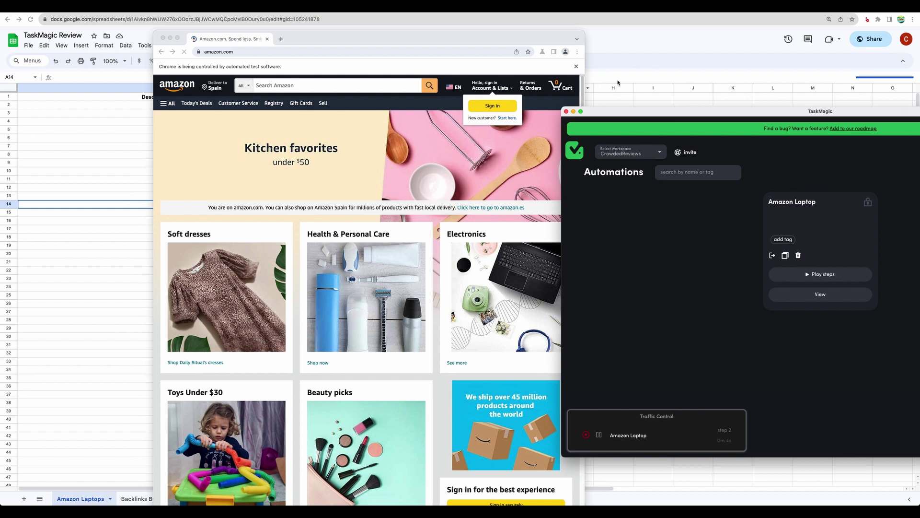
left_click_drag(608, 112, 691, 99)
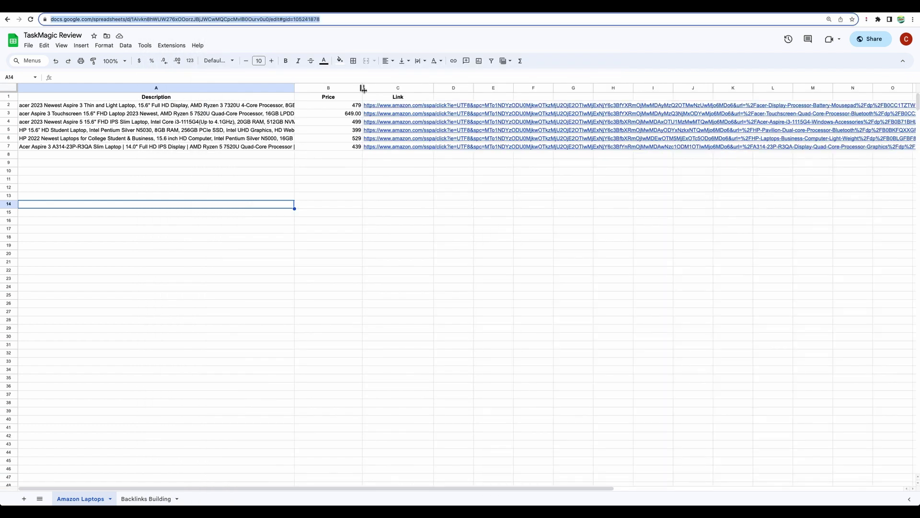
Step: Narrow column B and inspect the title, price and link in row 2
left_click(361, 88)
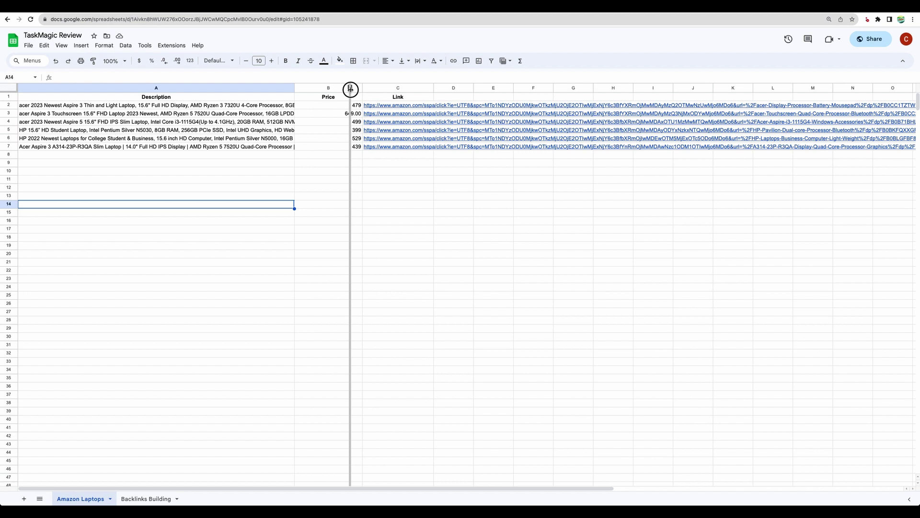
left_click_drag(350, 88, 351, 89)
left_click(98, 105)
double_click(98, 107)
left_click(103, 114)
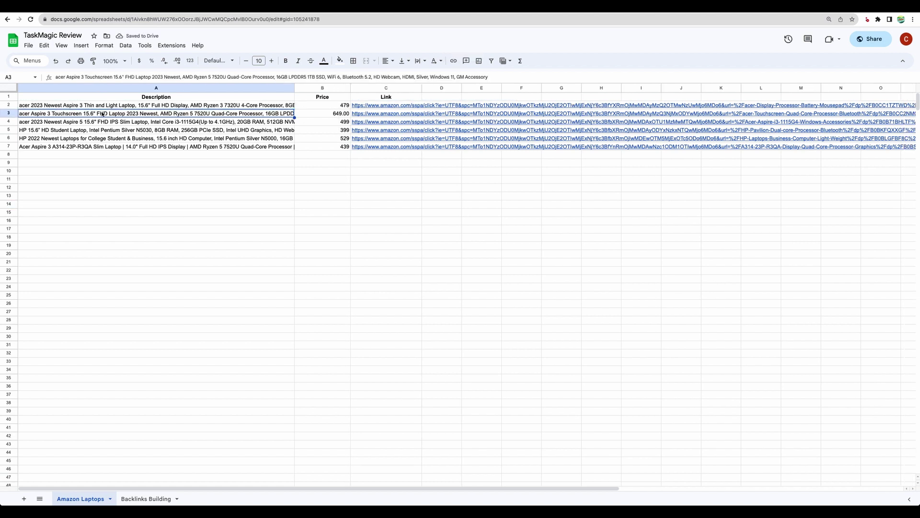
left_click(334, 106)
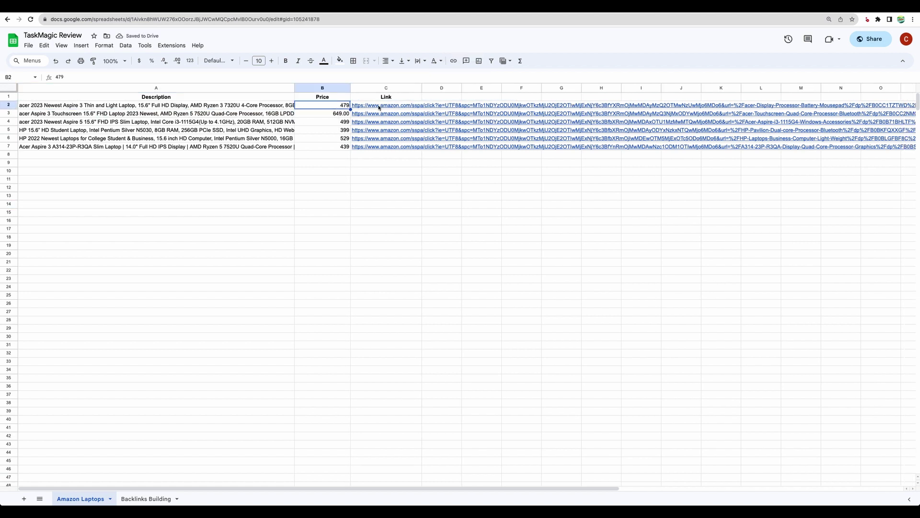
left_click(379, 107)
left_click(394, 119)
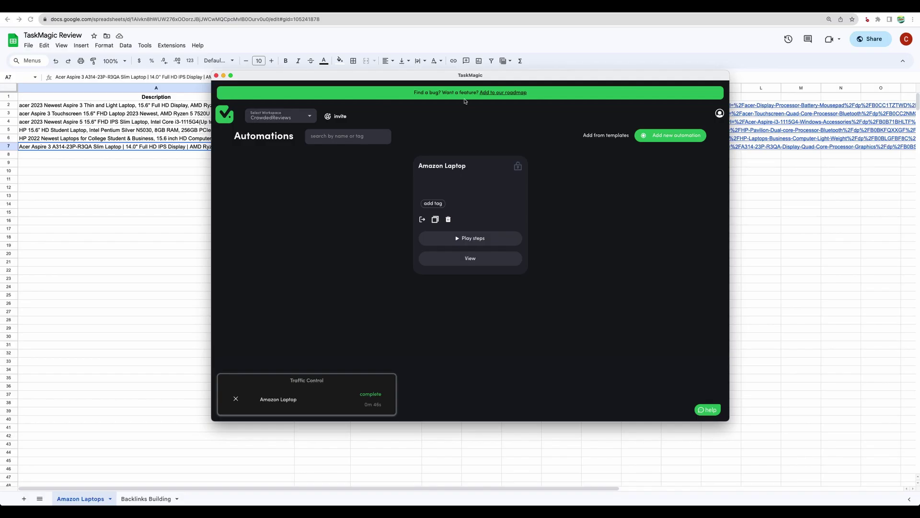
Step: Adjust the column borders in the Amazon Laptops sheet
left_click_drag(414, 92, 538, 95)
left_click(465, 96)
left_click(537, 95)
left_click_drag(413, 92, 460, 94)
left_click(448, 94)
Step: Close TaskMagic's finished run status panel and reposition its window
left_click_drag(539, 80, 549, 87)
left_click_drag(237, 78, 322, 91)
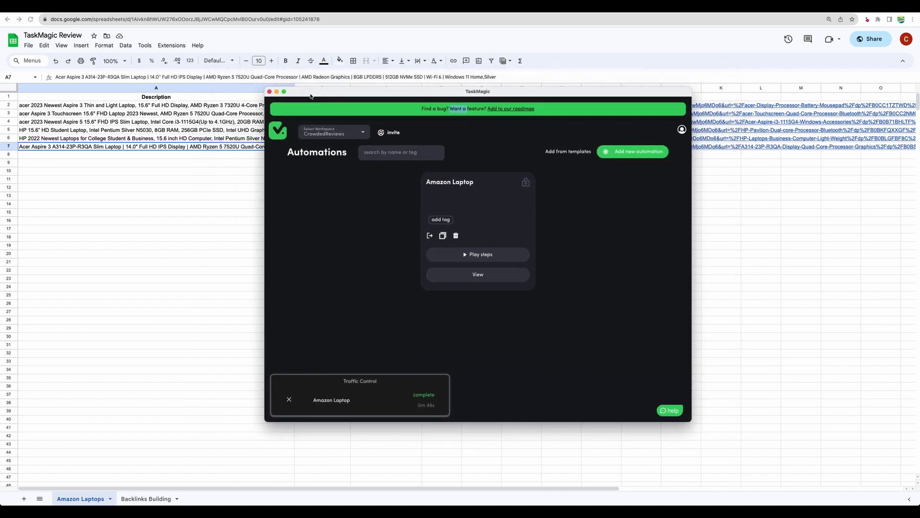
left_click(289, 399)
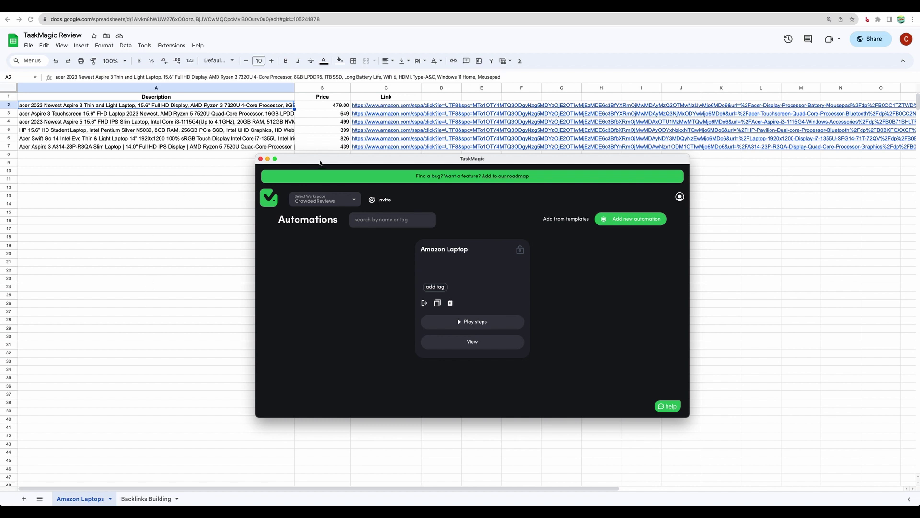
left_click_drag(321, 161, 343, 167)
left_click_drag(278, 162, 318, 154)
left_click_drag(408, 158, 387, 150)
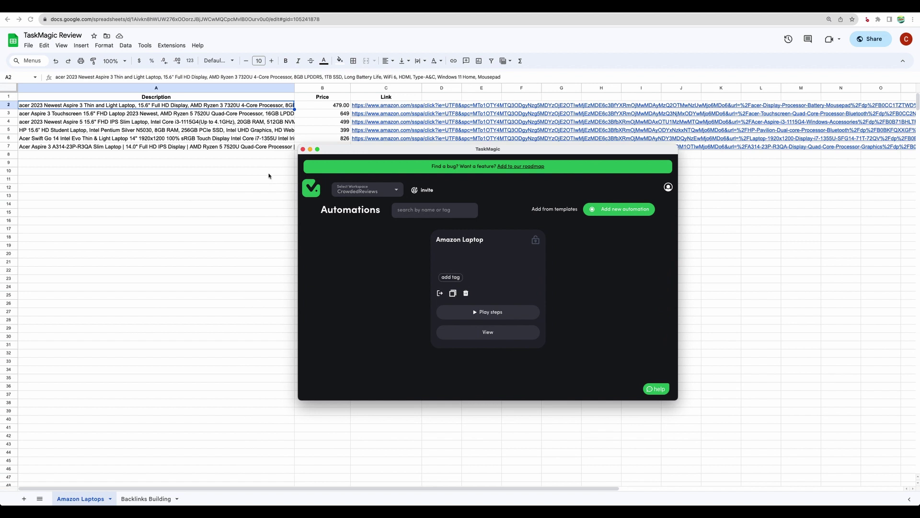